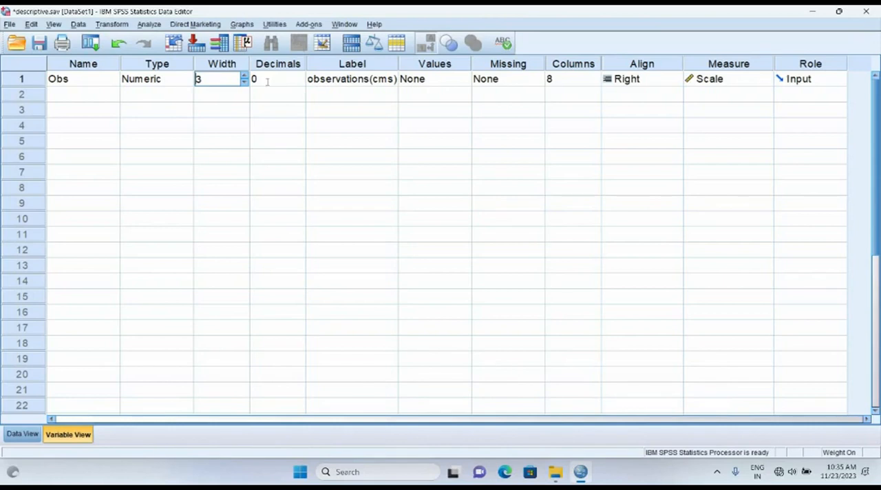
Examine the label of the Obs variable and look through all its recorded observations in the data sheet
left_click(375, 82)
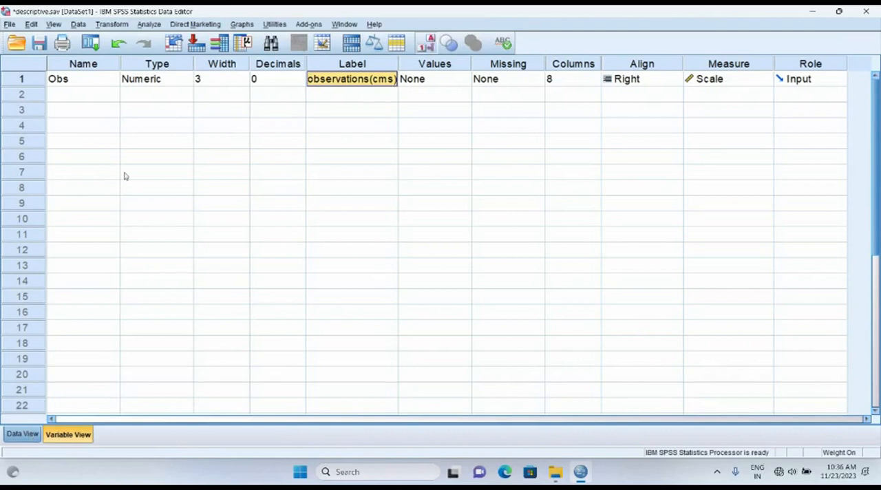
scroll(90, 172, "down", 11)
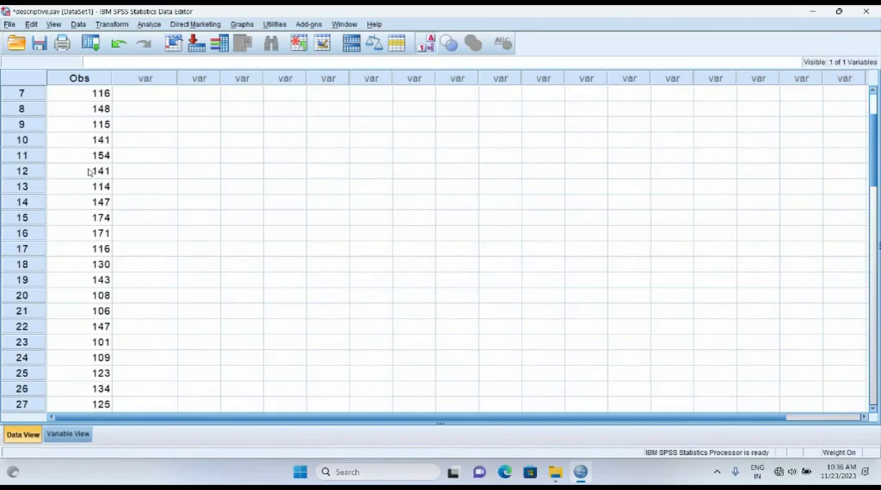
scroll(89, 172, "down", 2)
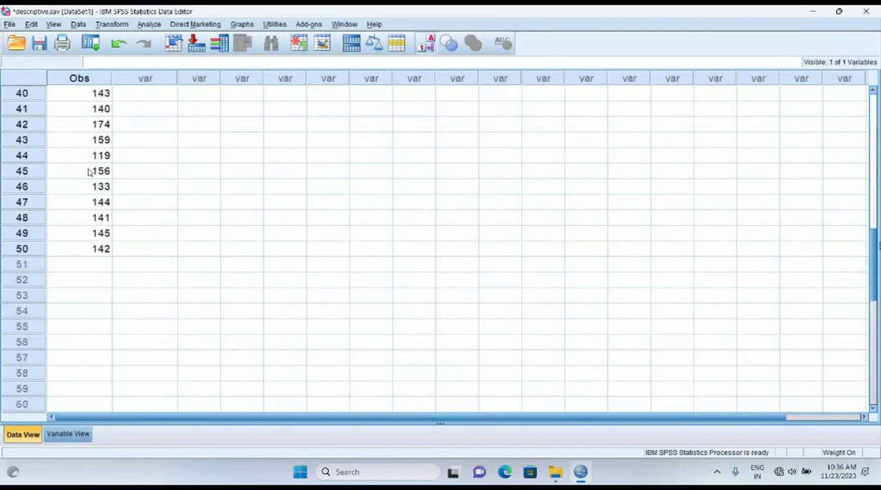
scroll(89, 172, "up", 13)
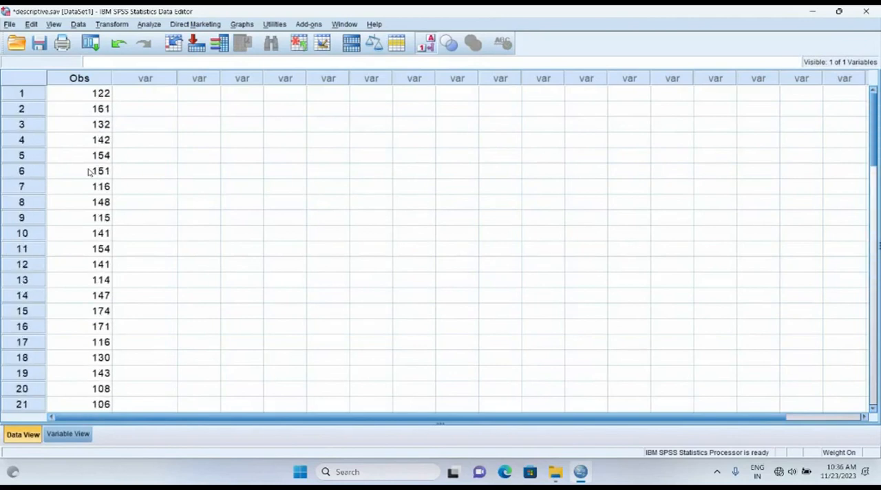
scroll(90, 172, "down", 11)
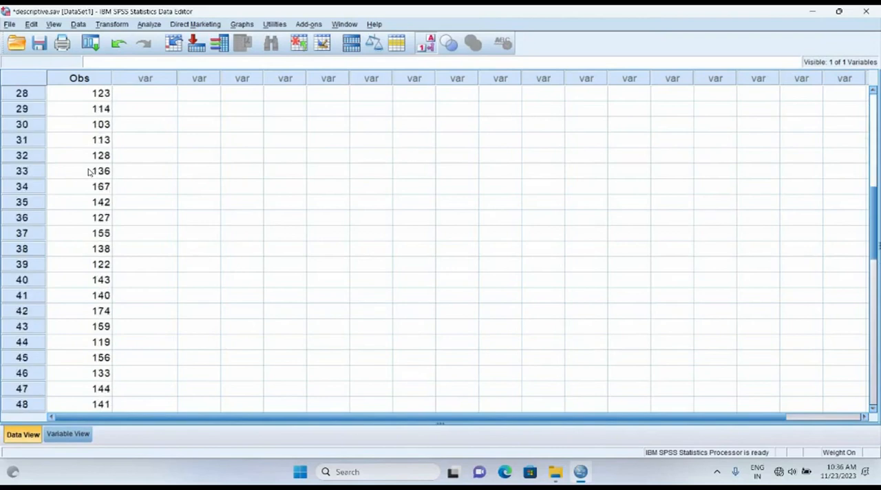
scroll(89, 172, "up", 11)
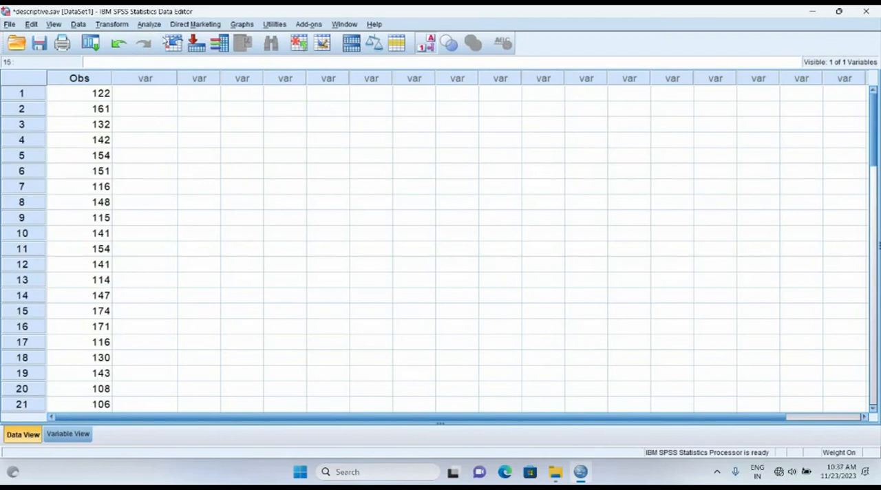
Start a Frequencies analysis and add the observations(cms) variable to it
left_click(149, 24)
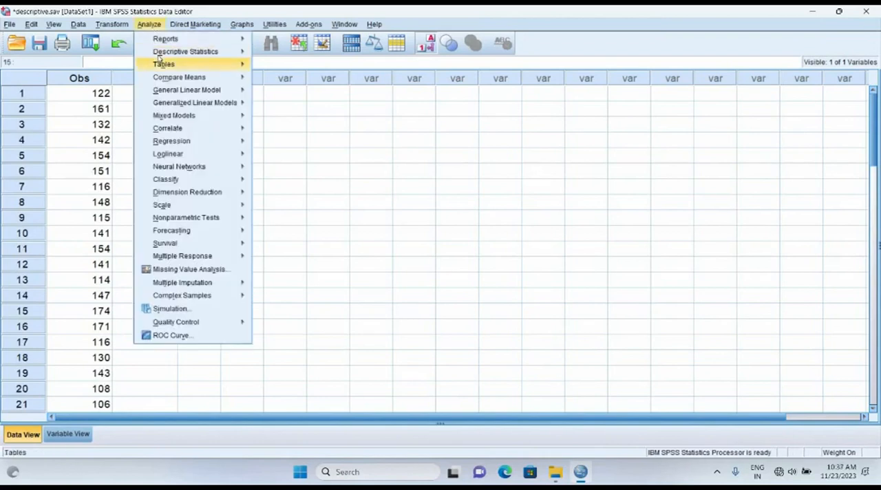
mouse_move(221, 54)
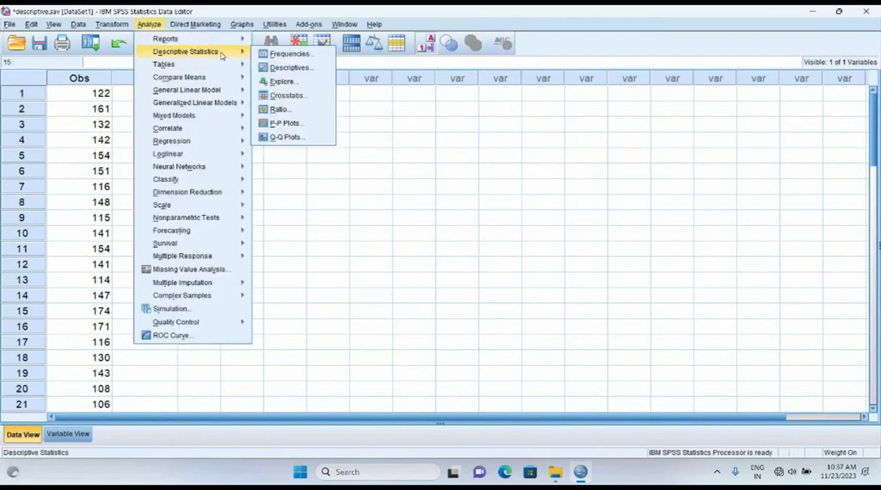
left_click(288, 54)
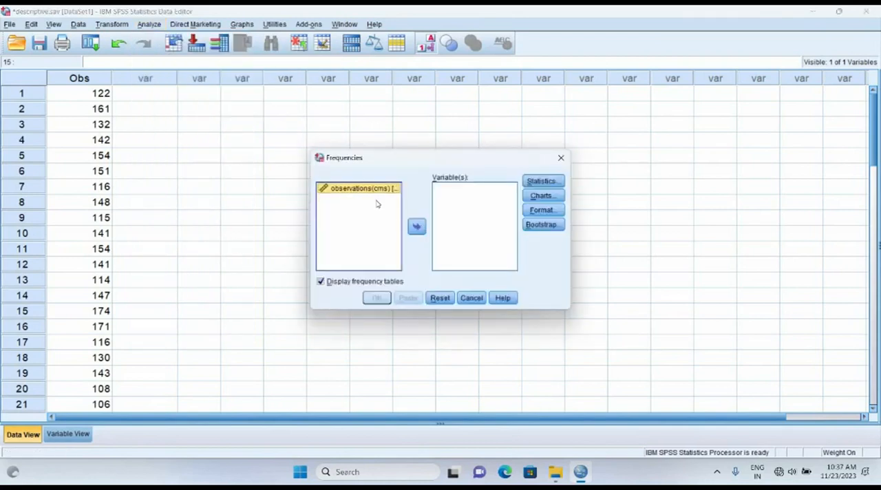
left_click(417, 226)
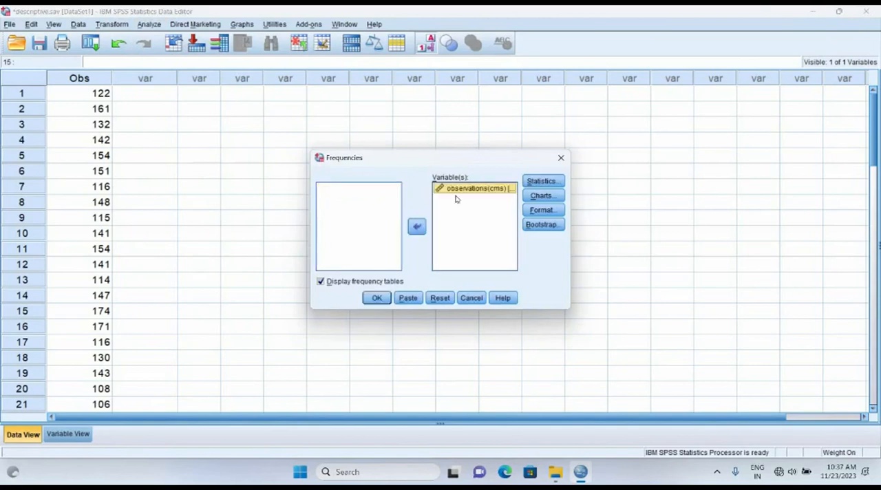
Include the mean, median and mode in the Frequencies statistics
left_click(533, 181)
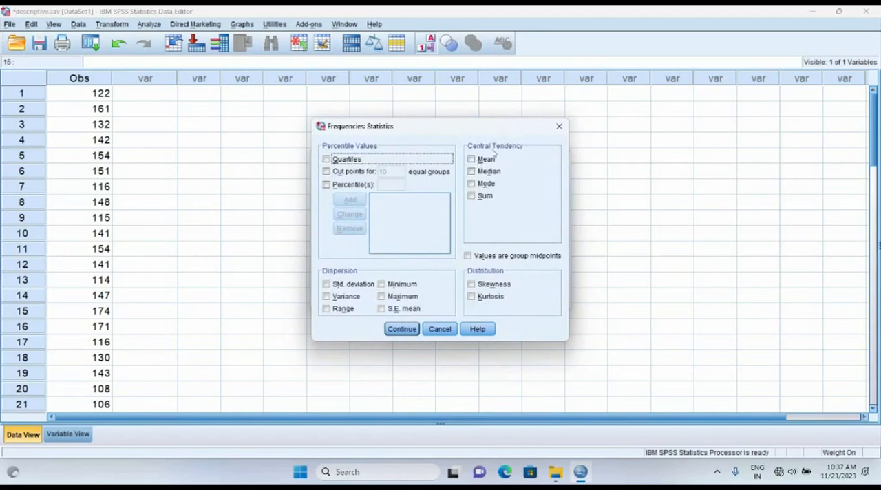
left_click(481, 160)
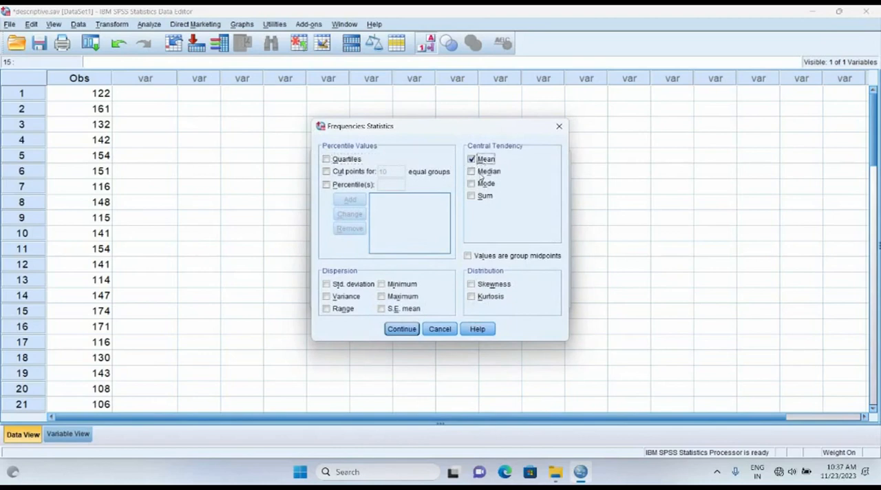
left_click(482, 174)
left_click(475, 184)
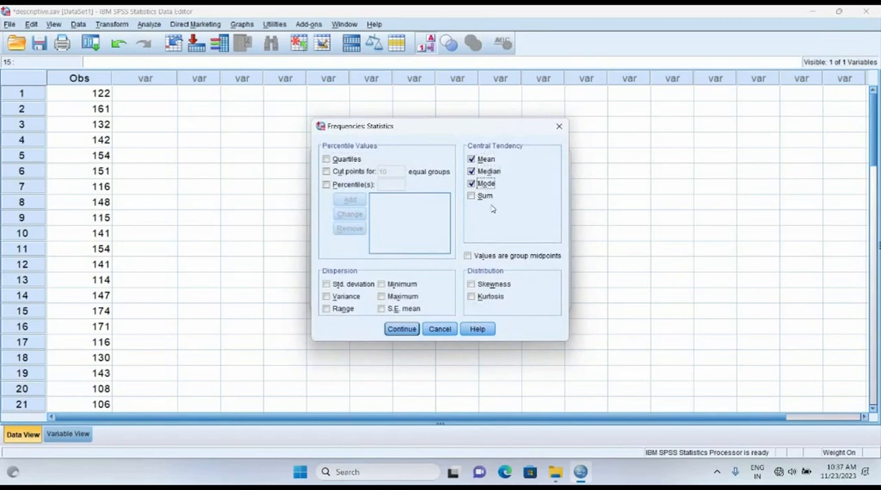
Include the quartiles and add the 35th and 78th percentiles to the requested percentile values
left_click(337, 161)
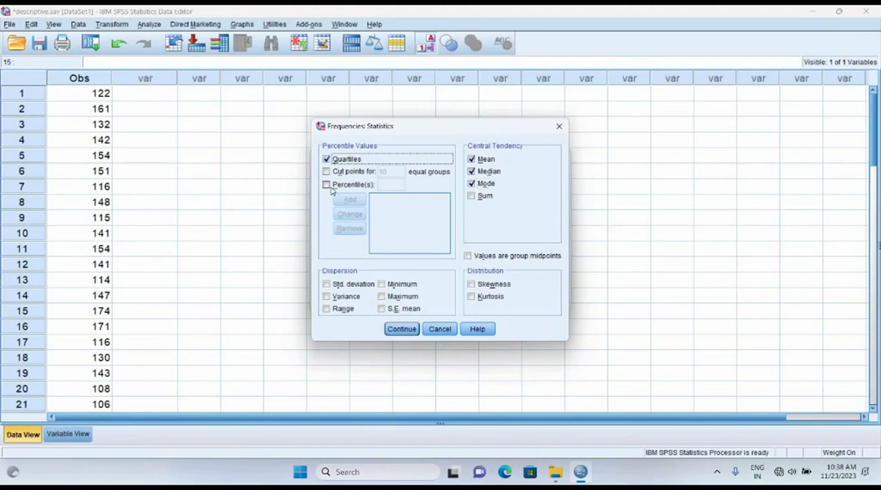
left_click(328, 186)
left_click(393, 188)
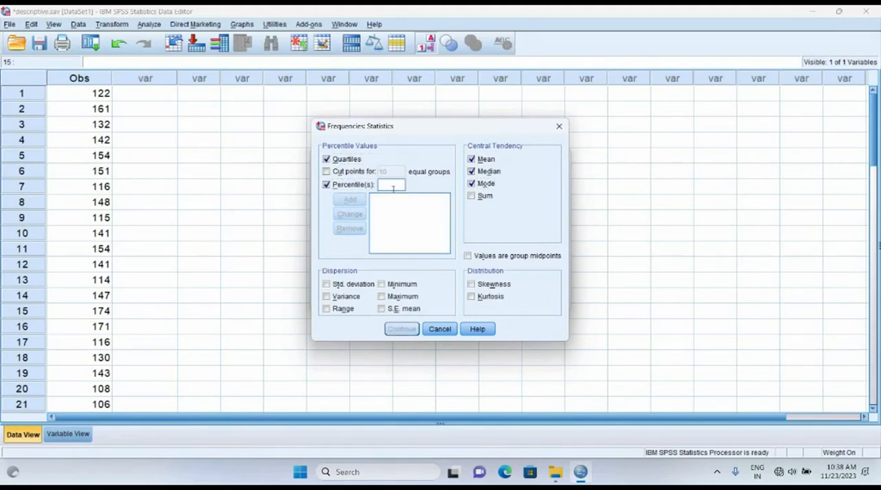
type("35")
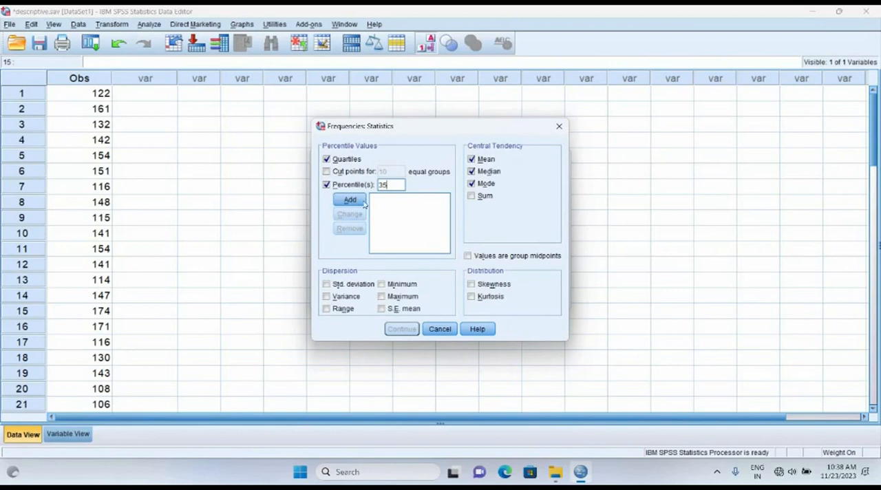
left_click(363, 202)
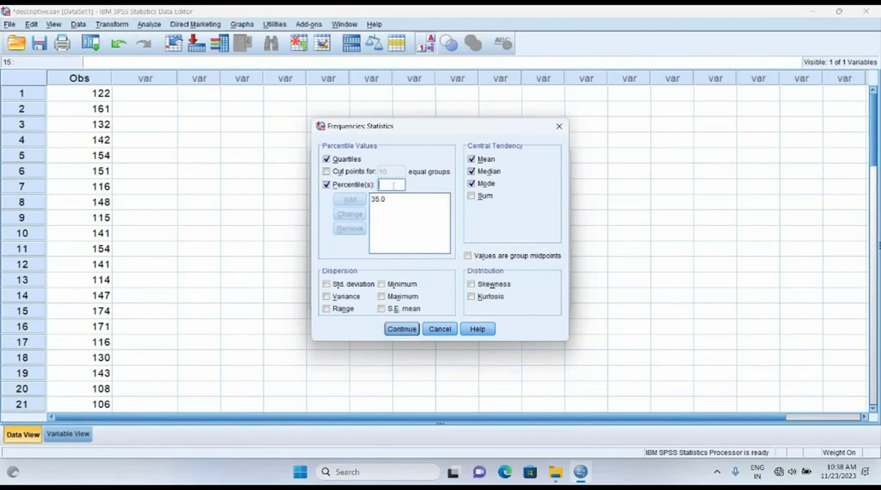
type("78")
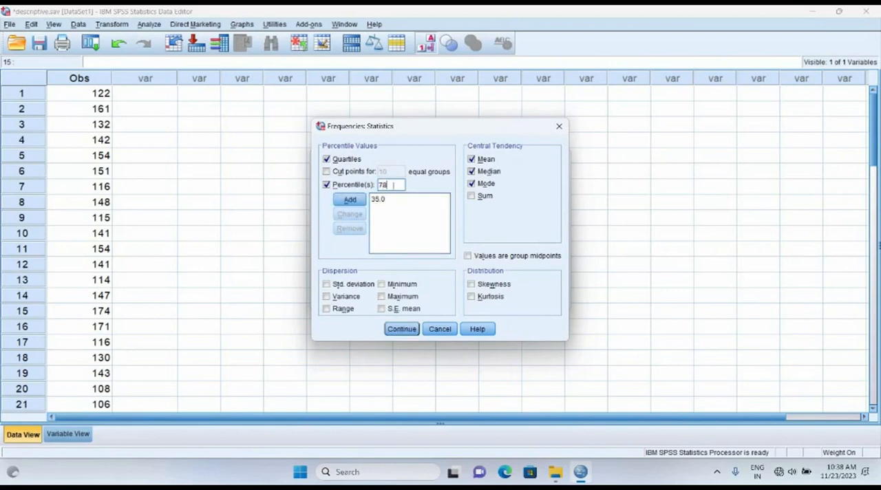
left_click(358, 199)
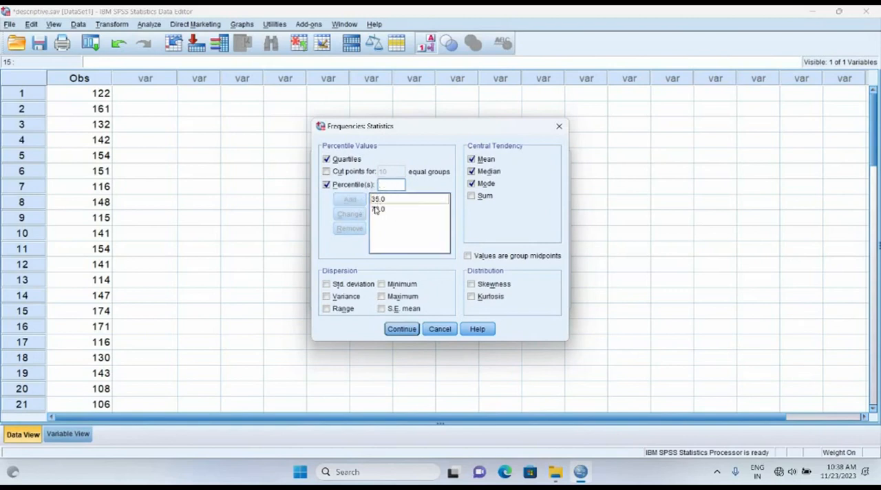
Include standard deviation, variance, skewness and kurtosis, and accept the statistics selection
left_click(327, 284)
left_click(346, 296)
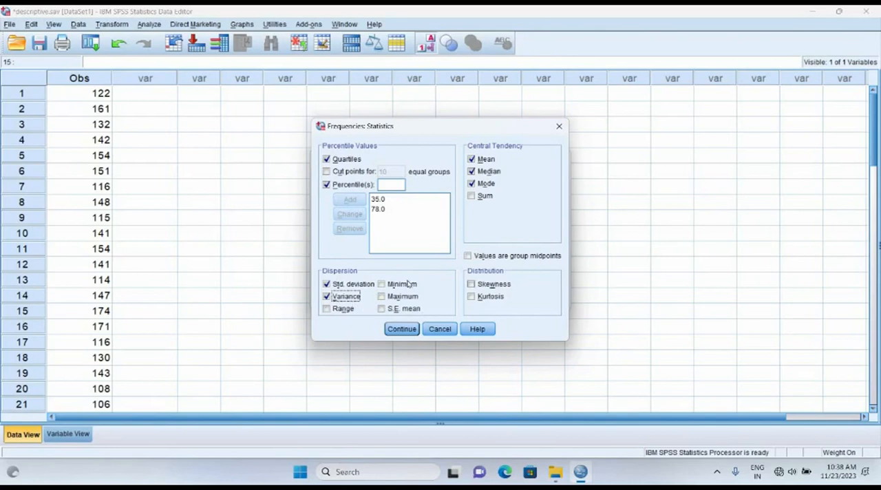
left_click(473, 284)
left_click(472, 296)
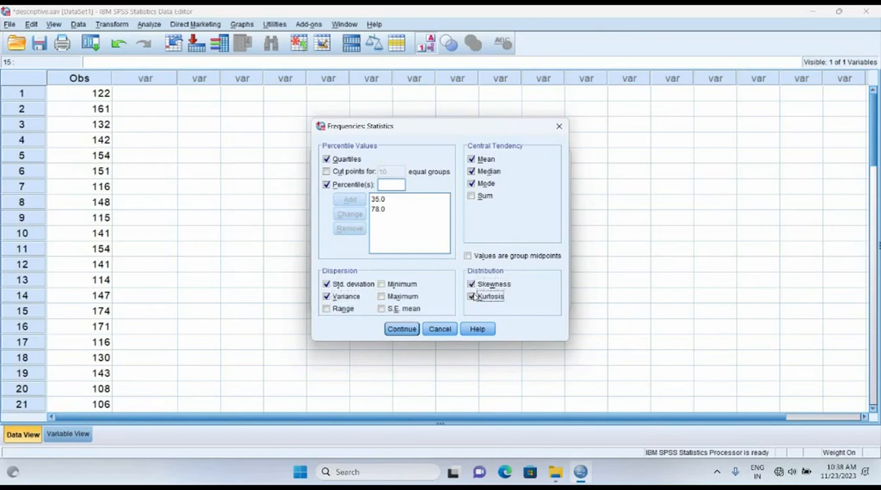
left_click(402, 329)
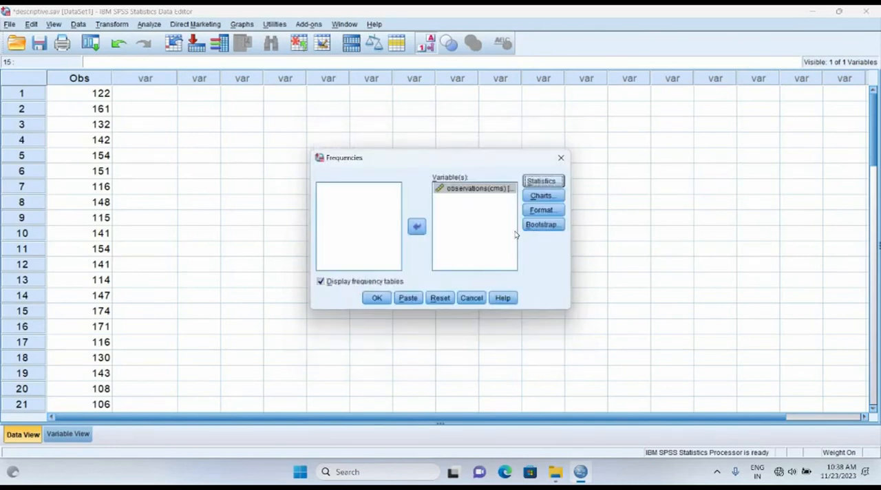
Request a histogram with a normal curve and run the Frequencies analysis
left_click(532, 197)
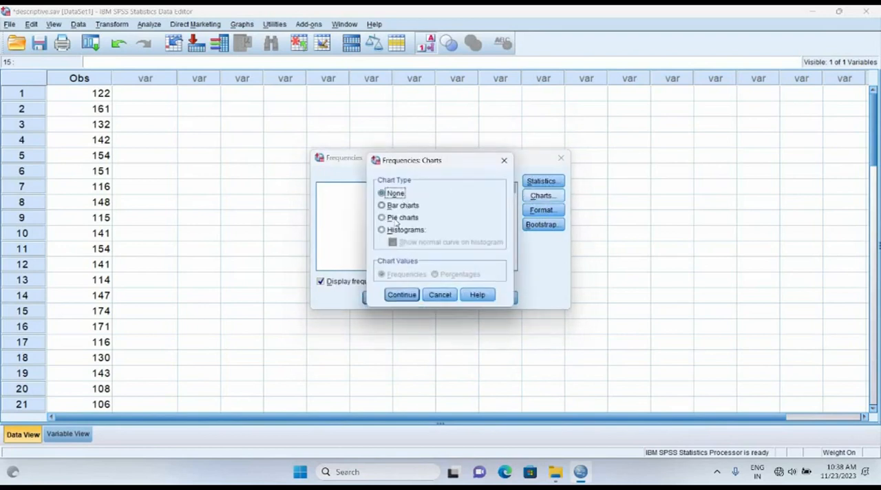
left_click(399, 231)
left_click(417, 245)
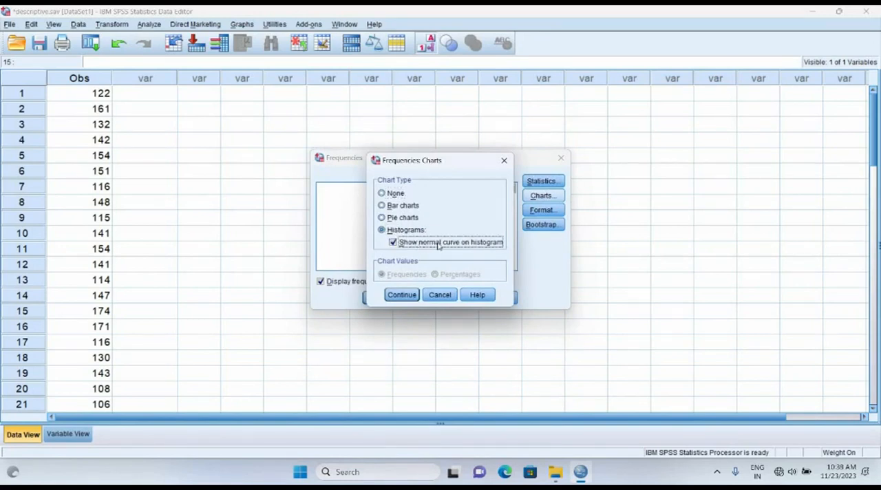
left_click(403, 296)
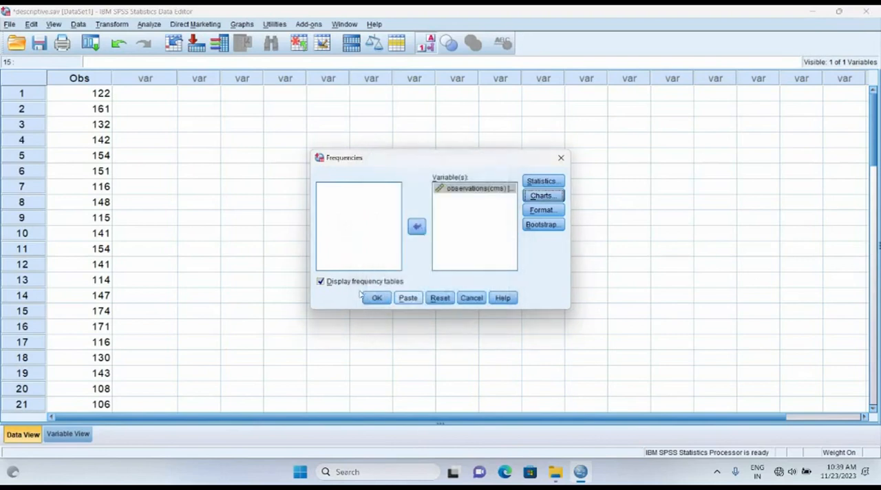
left_click(377, 298)
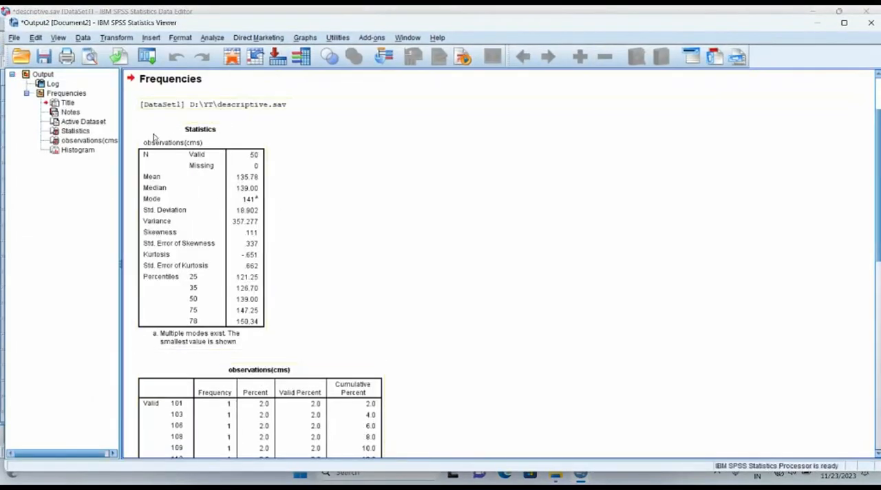
Examine the statistics table, the frequency table and the histogram in the output
scroll(323, 246, "down", 15)
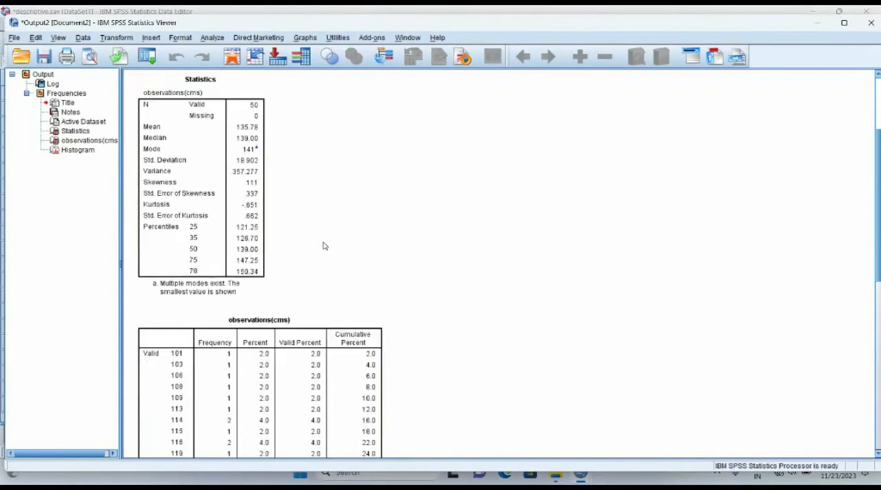
scroll(324, 246, "down", 6)
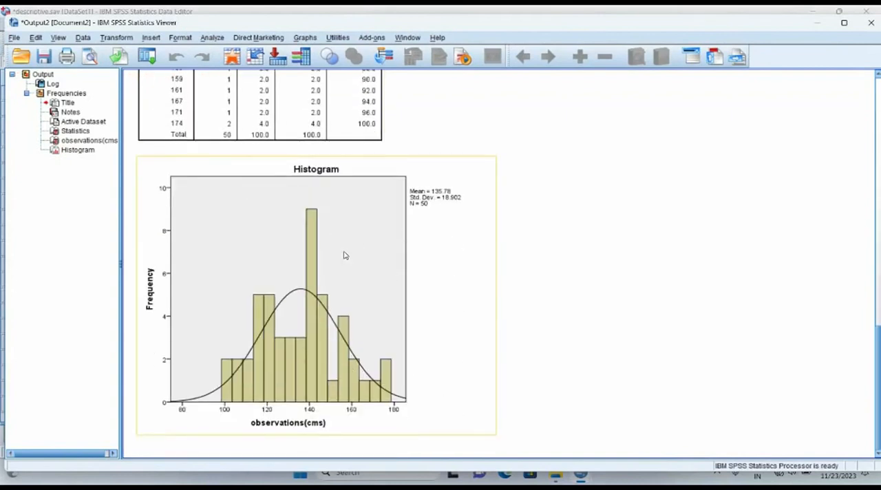
scroll(345, 255, "up", 20)
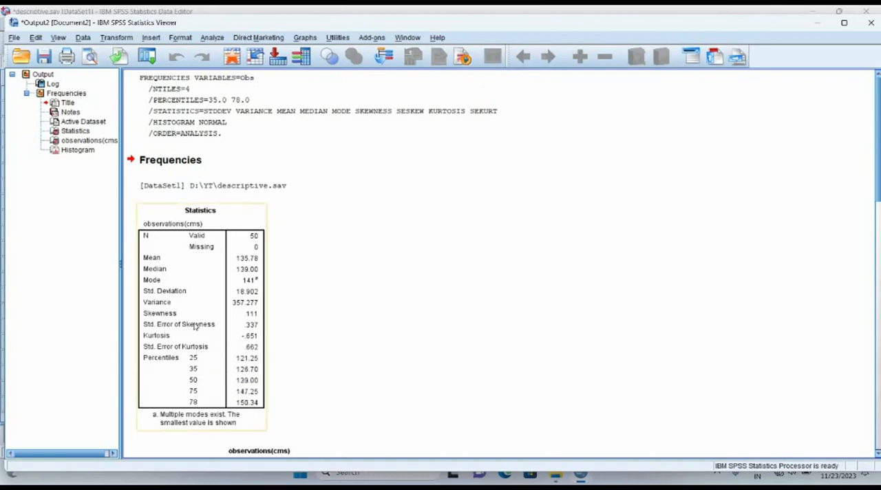
scroll(321, 382, "down", 10)
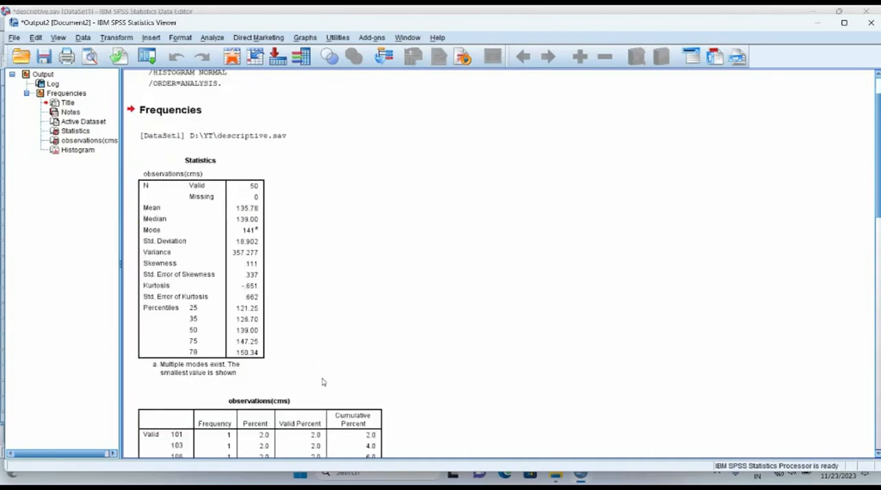
scroll(322, 374, "down", 10)
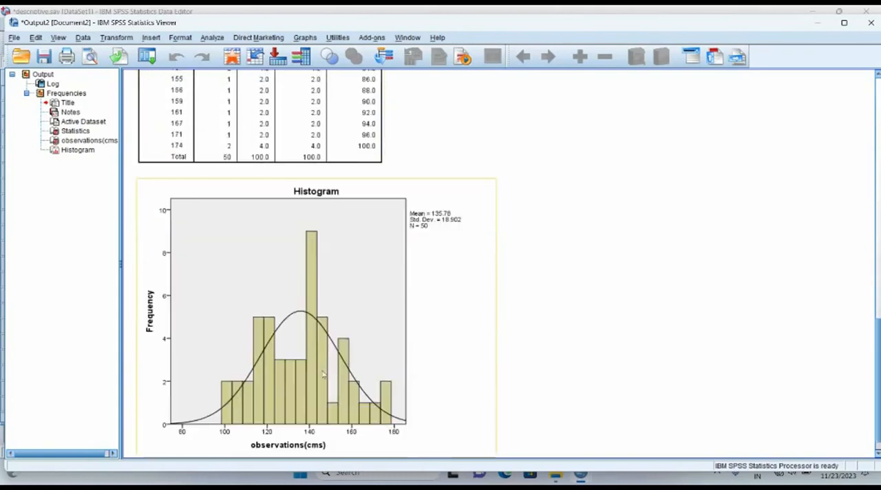
Copy the Statistics table of observations(cms) from the output
scroll(322, 374, "up", 20)
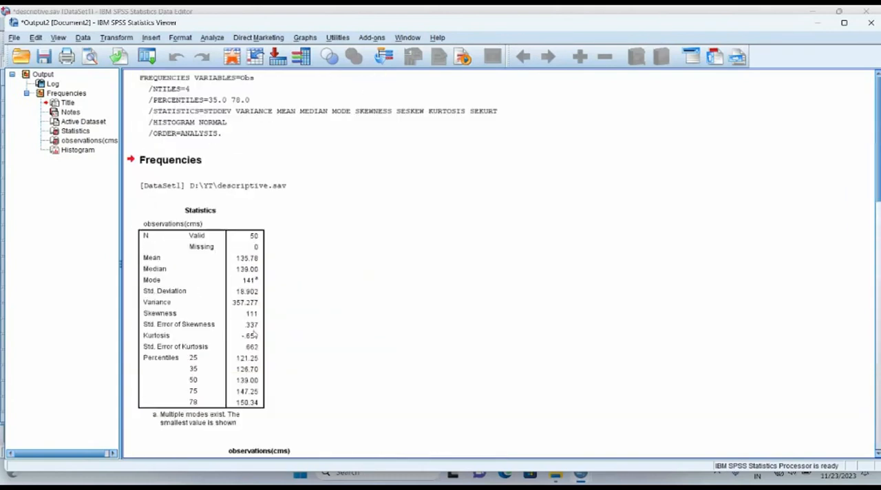
left_click(252, 334)
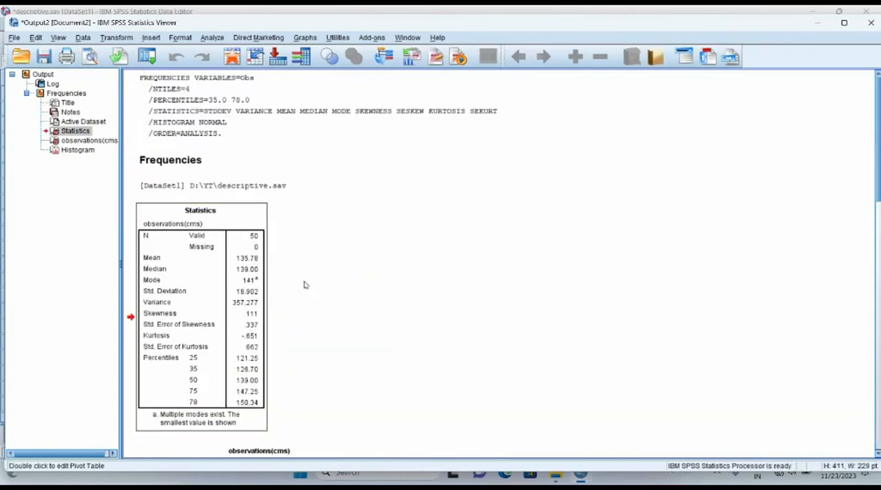
right_click(185, 285)
left_click(207, 307)
Switch to Word 2016 and create a blank document
key("super")
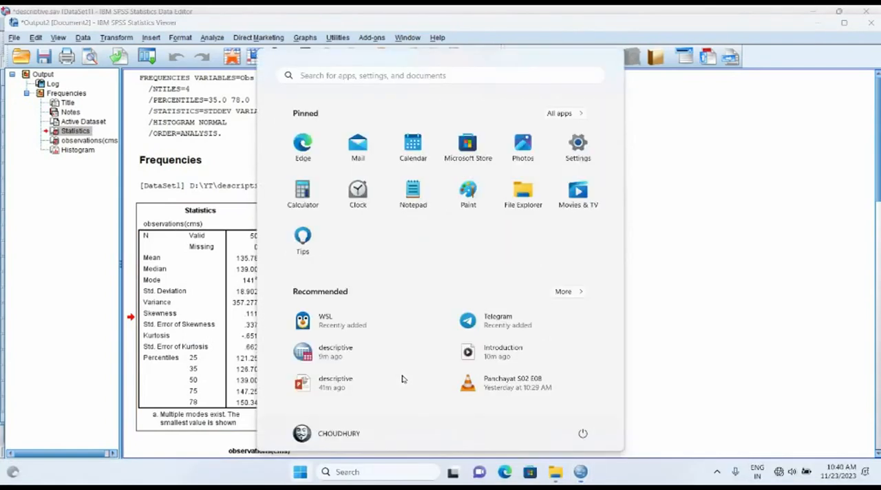
type("word")
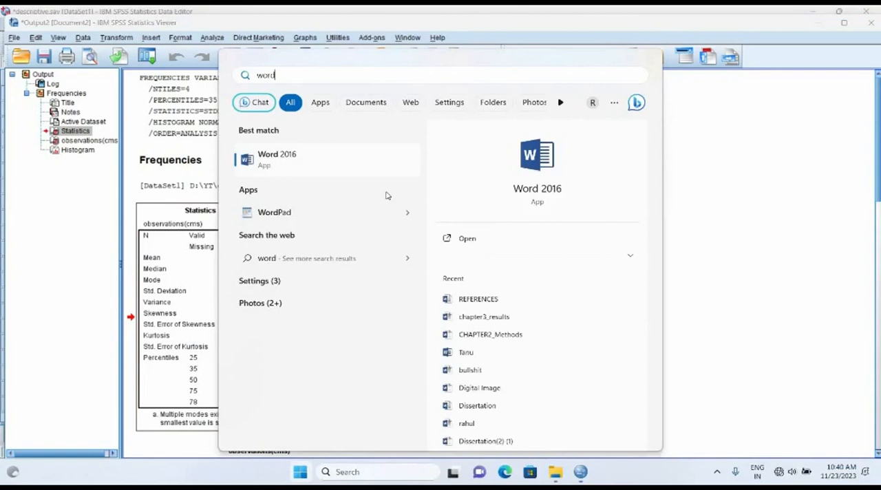
left_click(349, 173)
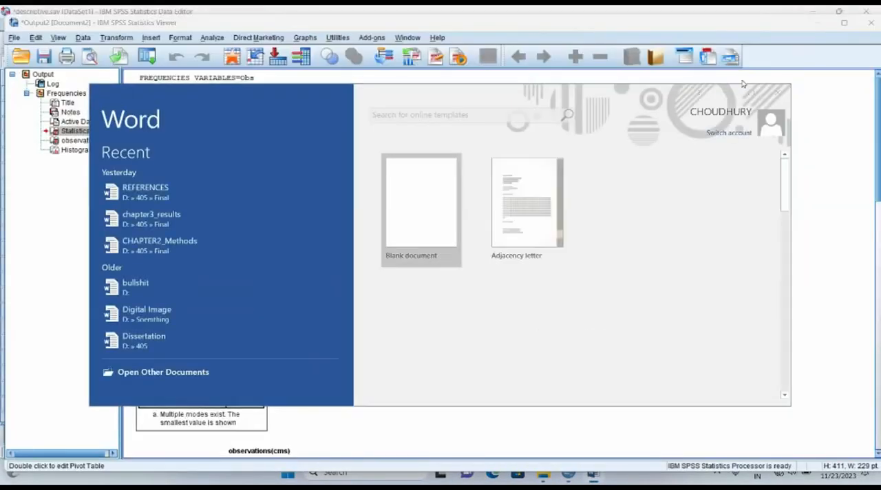
left_click(549, 364)
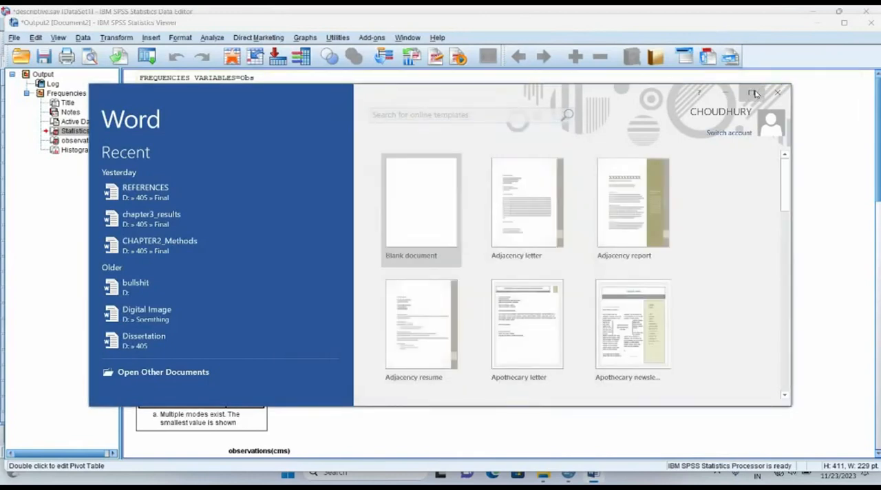
double_click(324, 131)
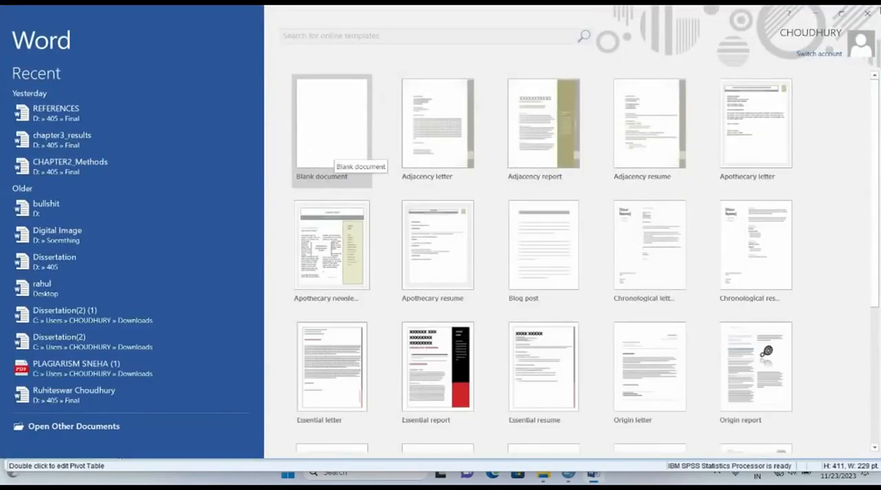
left_click(368, 140)
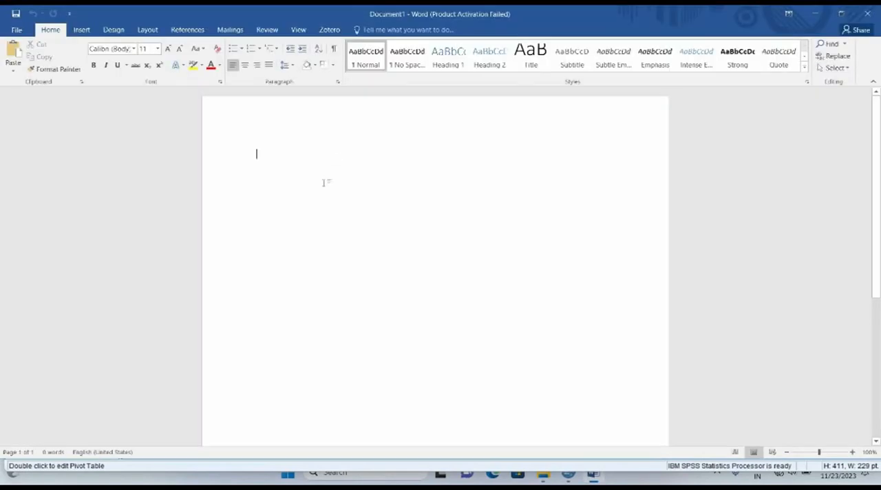
Paste the copied Statistics table into the blank document with its source formatting kept, and look it over
right_click(325, 186)
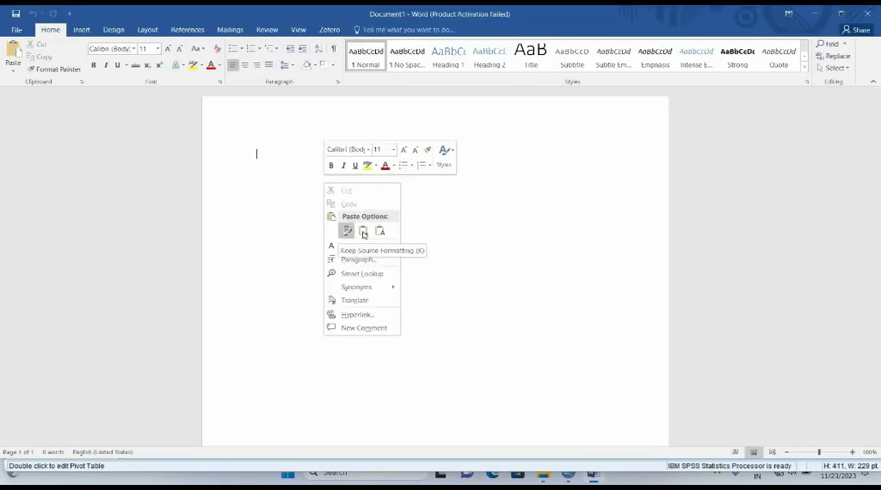
left_click(363, 232)
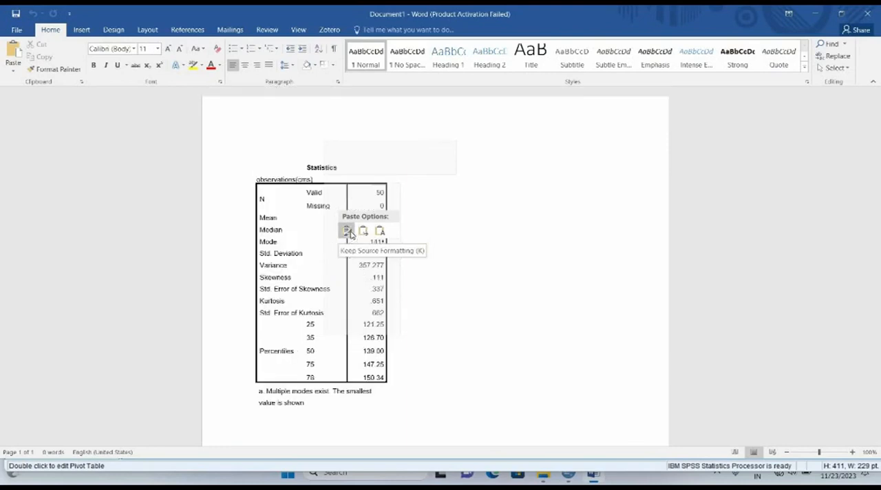
left_click(350, 233)
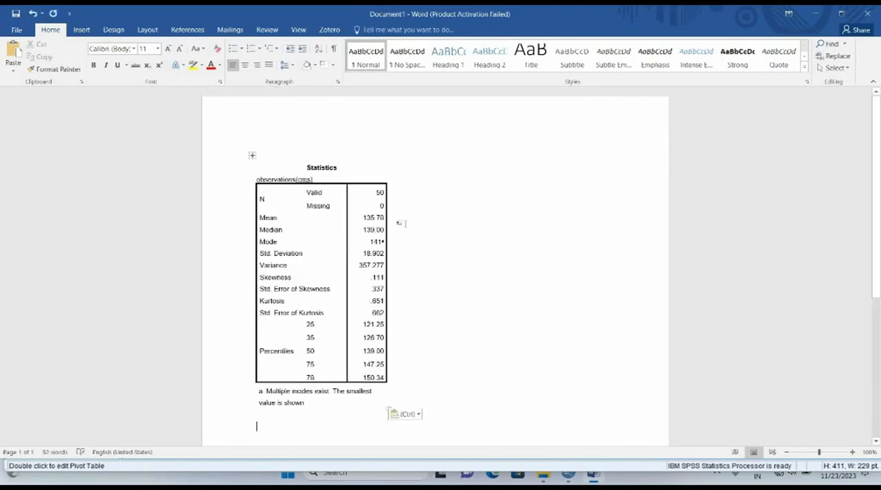
scroll(405, 223, "down", 1)
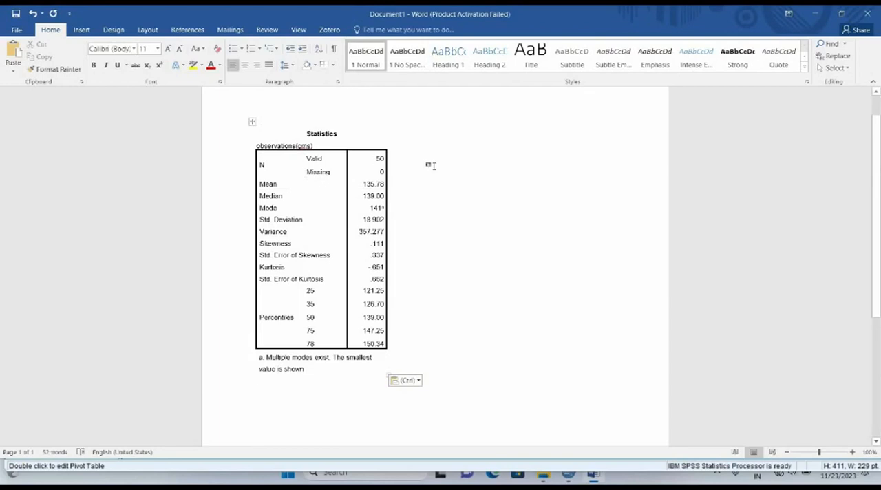
left_click(437, 225)
scroll(385, 294, "down", 2)
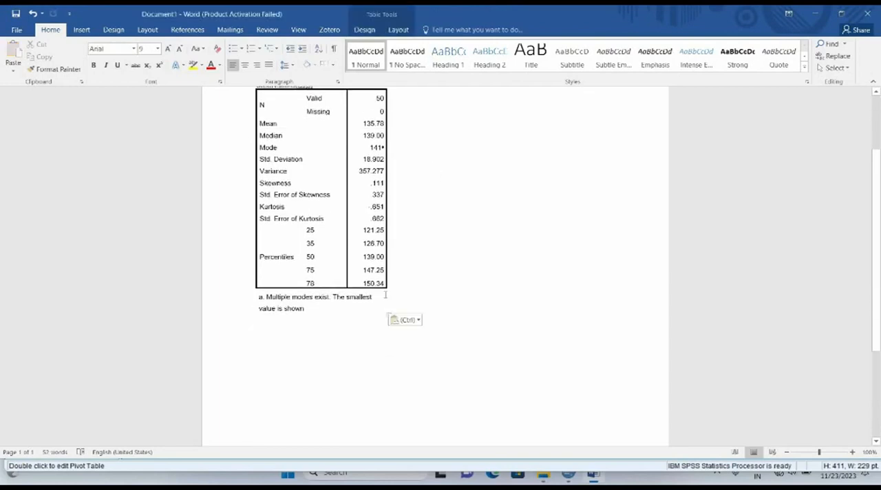
scroll(385, 295, "down", 2)
scroll(386, 295, "up", 4)
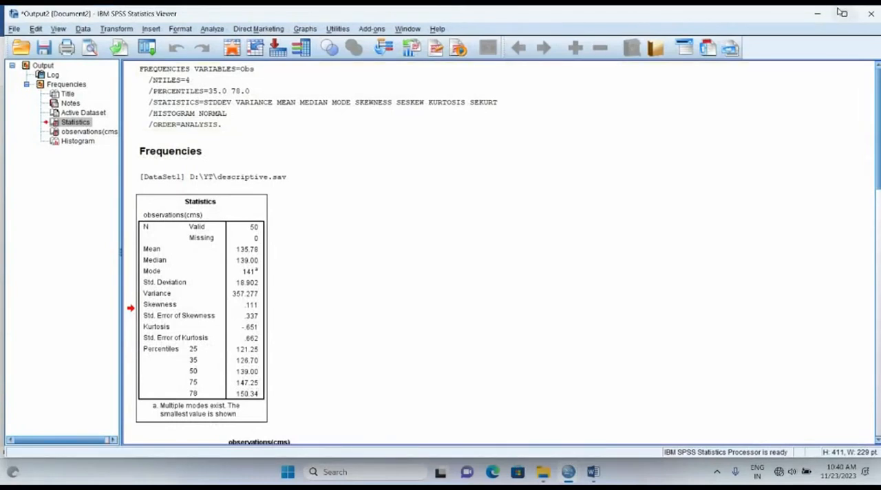
Switch back to SPSS, close the Output2 viewer without saving its contents, and return to the descriptive.sav data
left_click(841, 13)
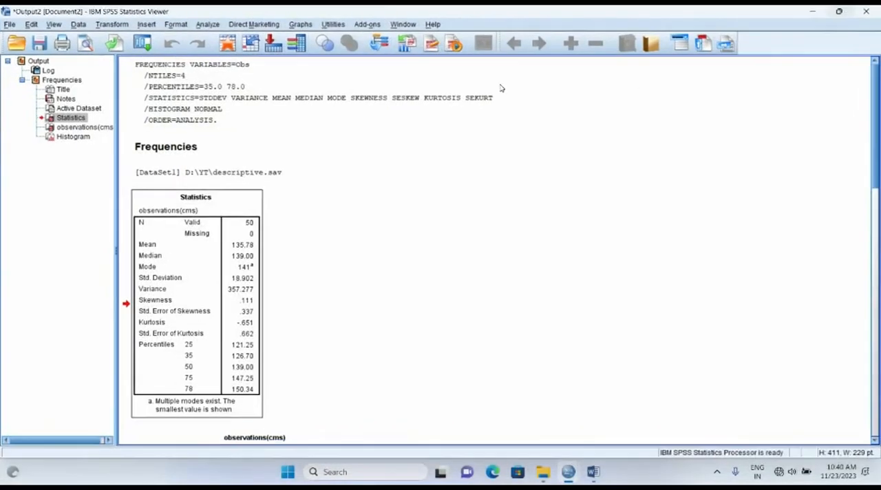
left_click(866, 11)
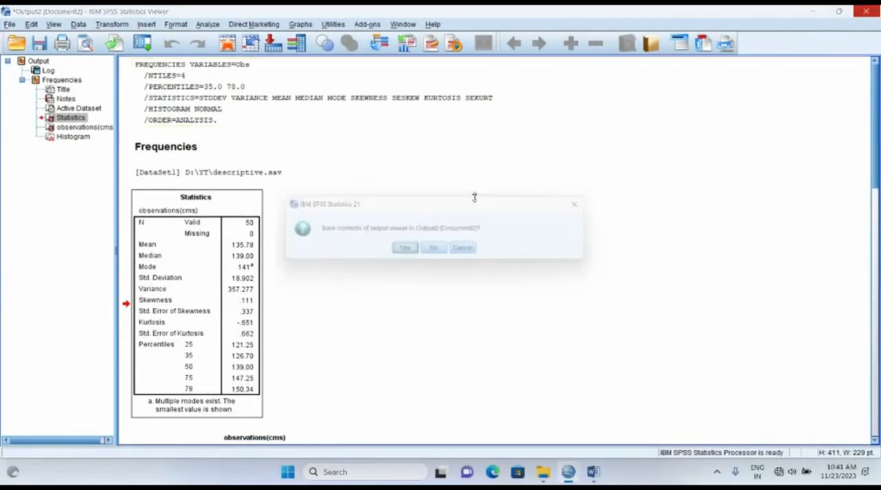
left_click(439, 252)
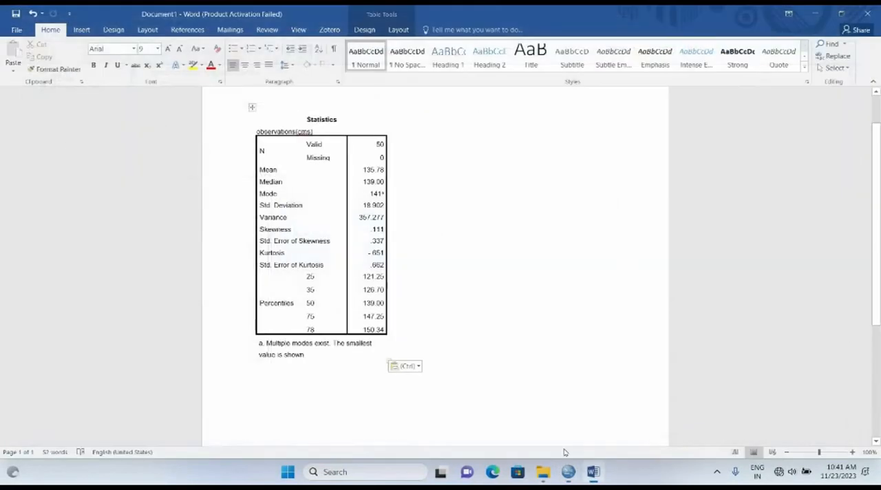
left_click(565, 409)
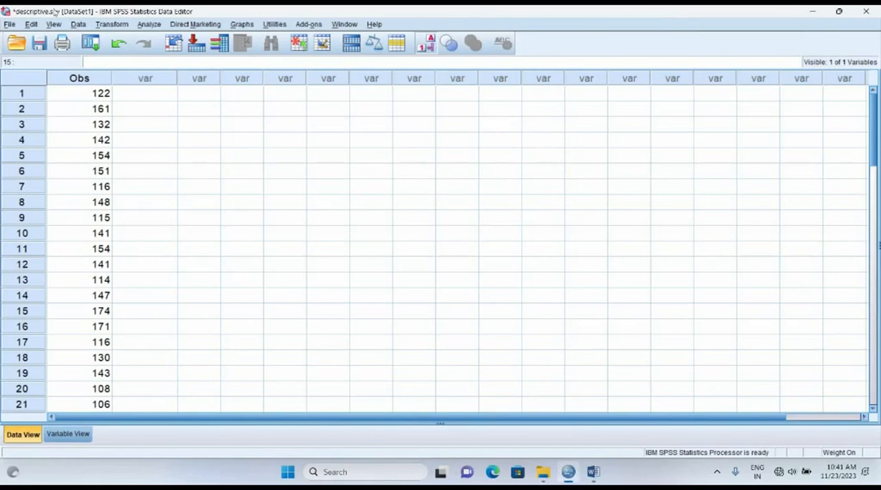
left_click(141, 24)
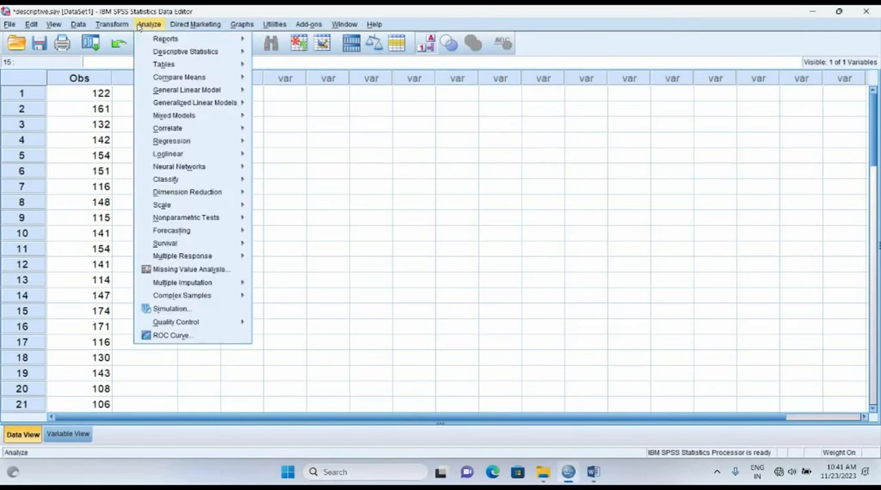
left_click(87, 98)
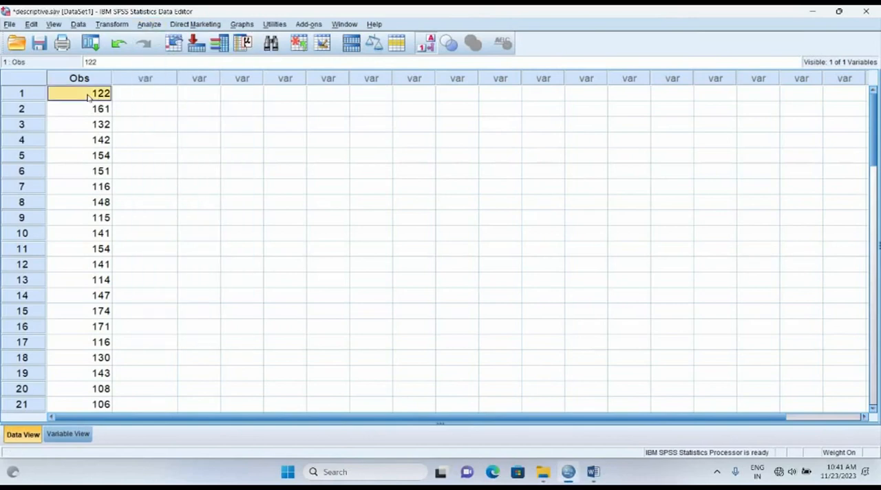
scroll(87, 98, "down", 3)
scroll(87, 97, "up", 2)
scroll(87, 98, "up", 1)
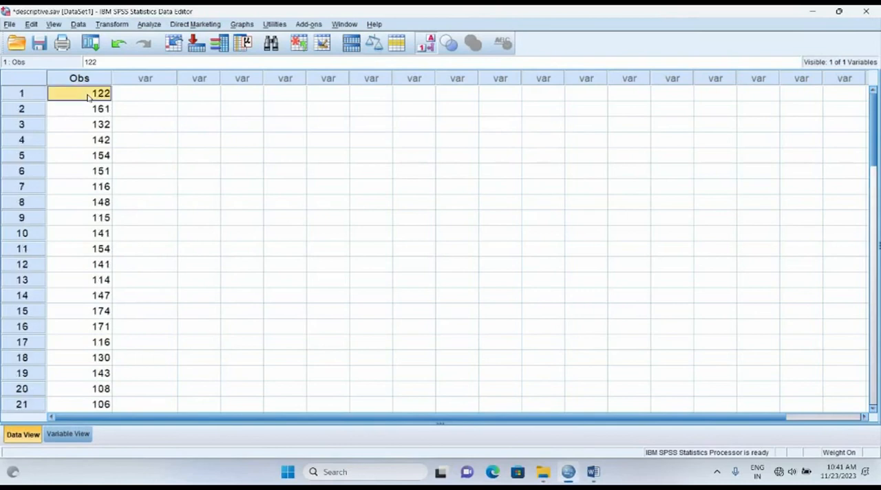